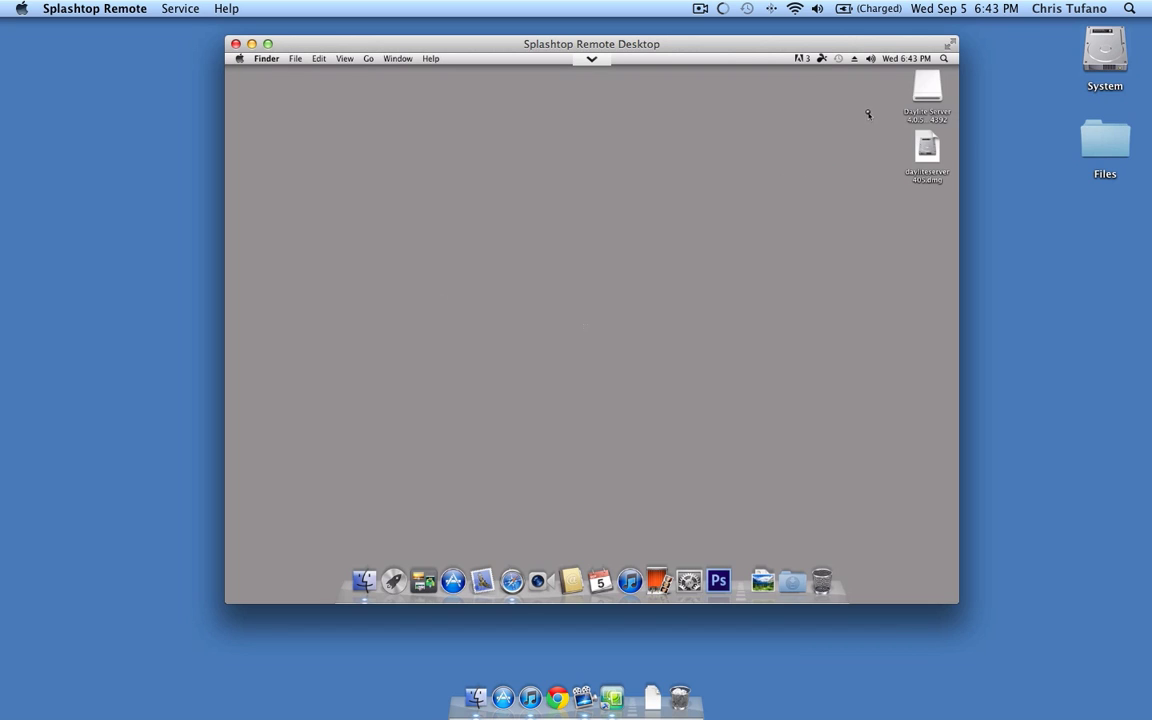
- Install Daylite Server from its mounted disk image, agreeing to the license terms and authorizing with the administrator password
double_click(926, 90)
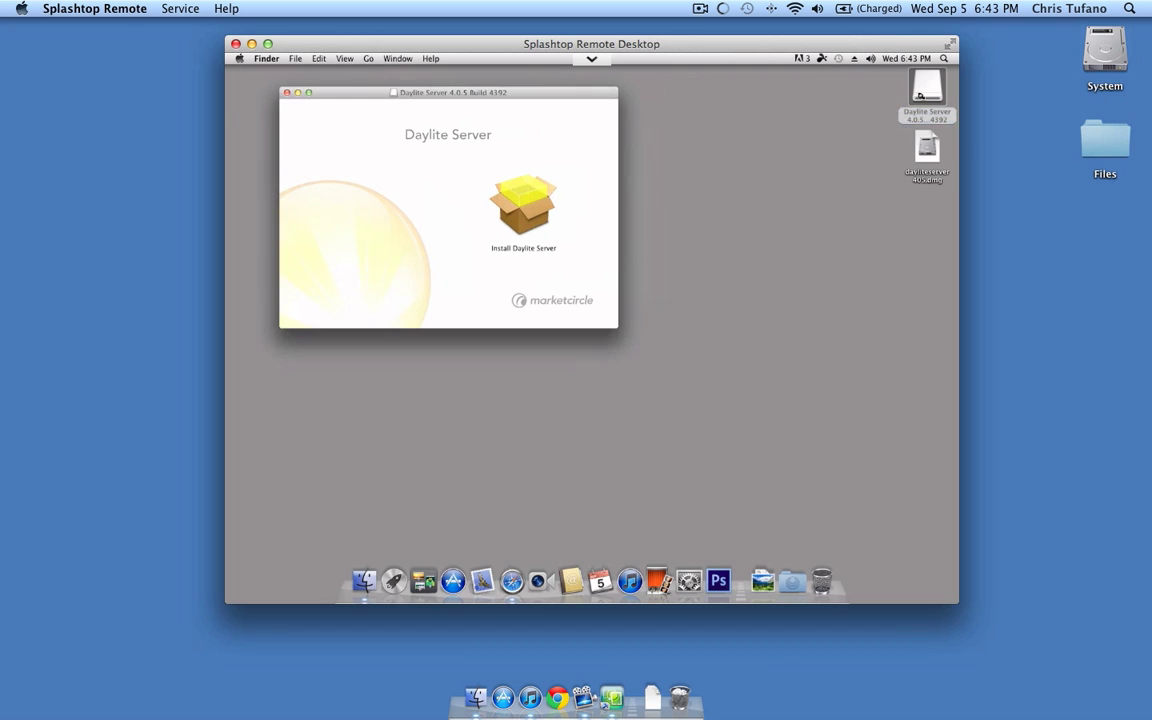
double_click(530, 198)
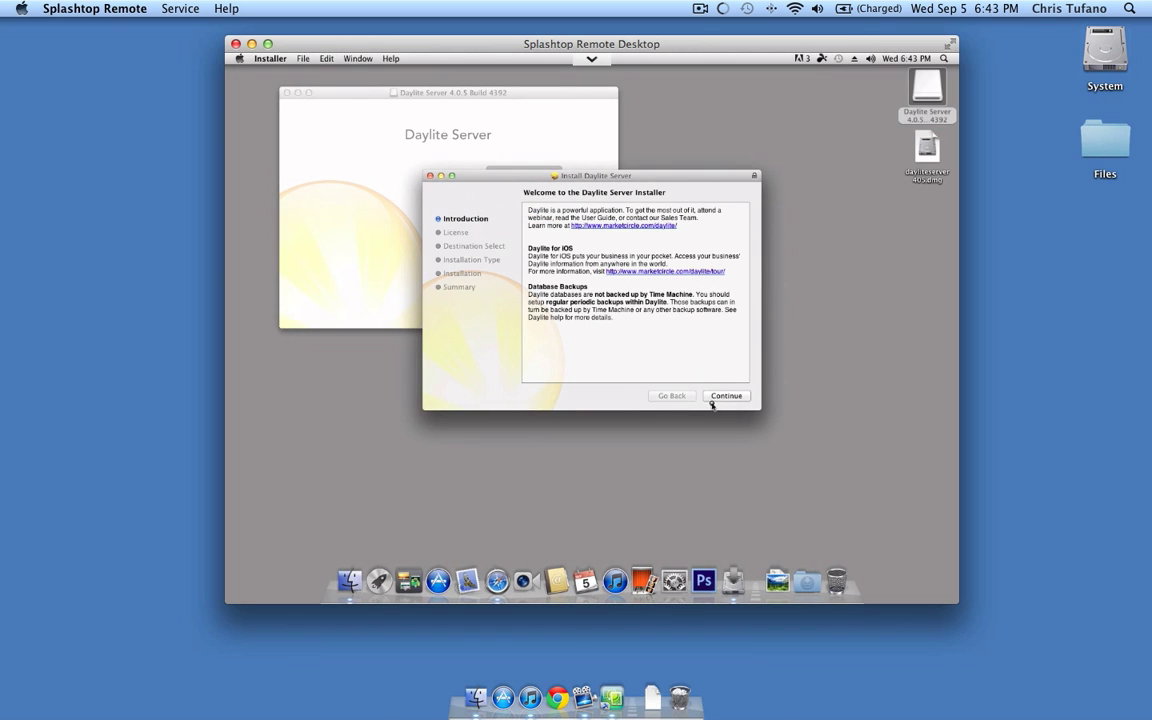
left_click(714, 397)
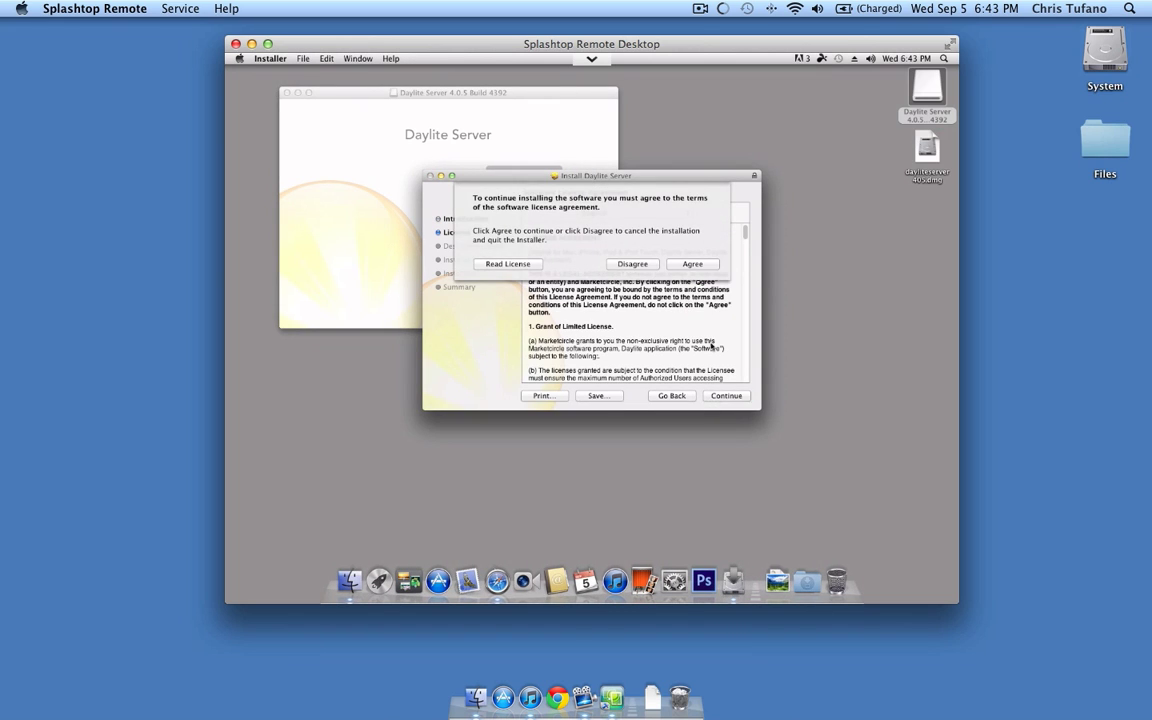
left_click(694, 262)
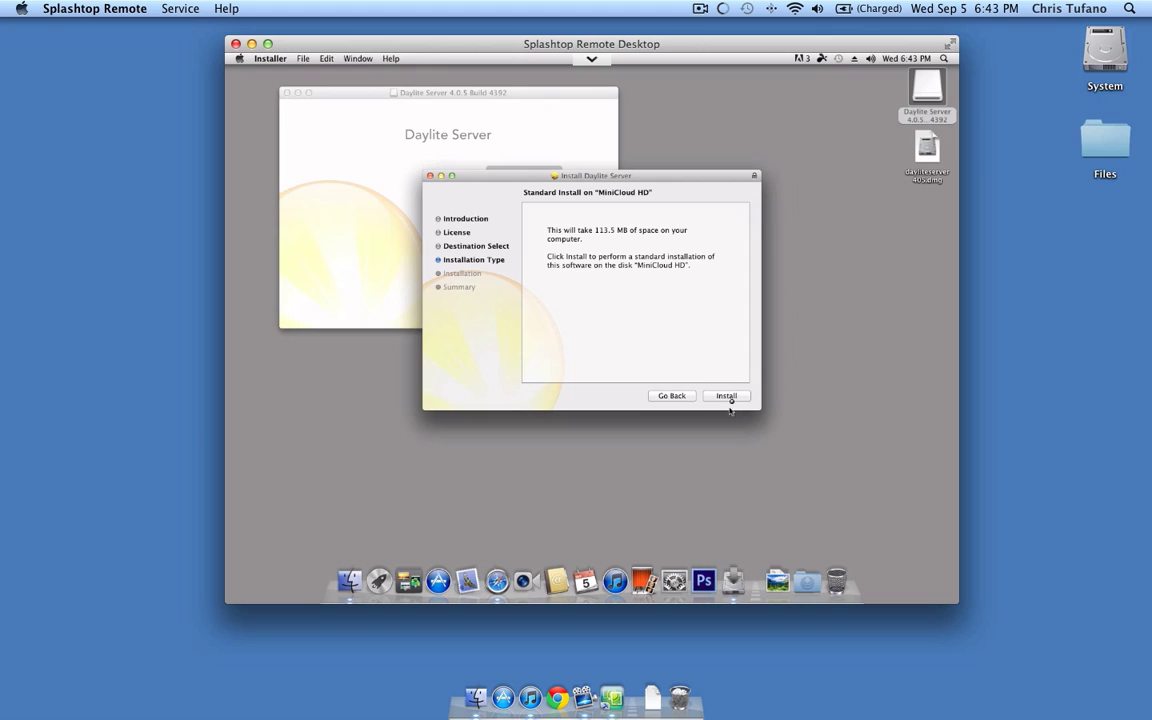
left_click(727, 397)
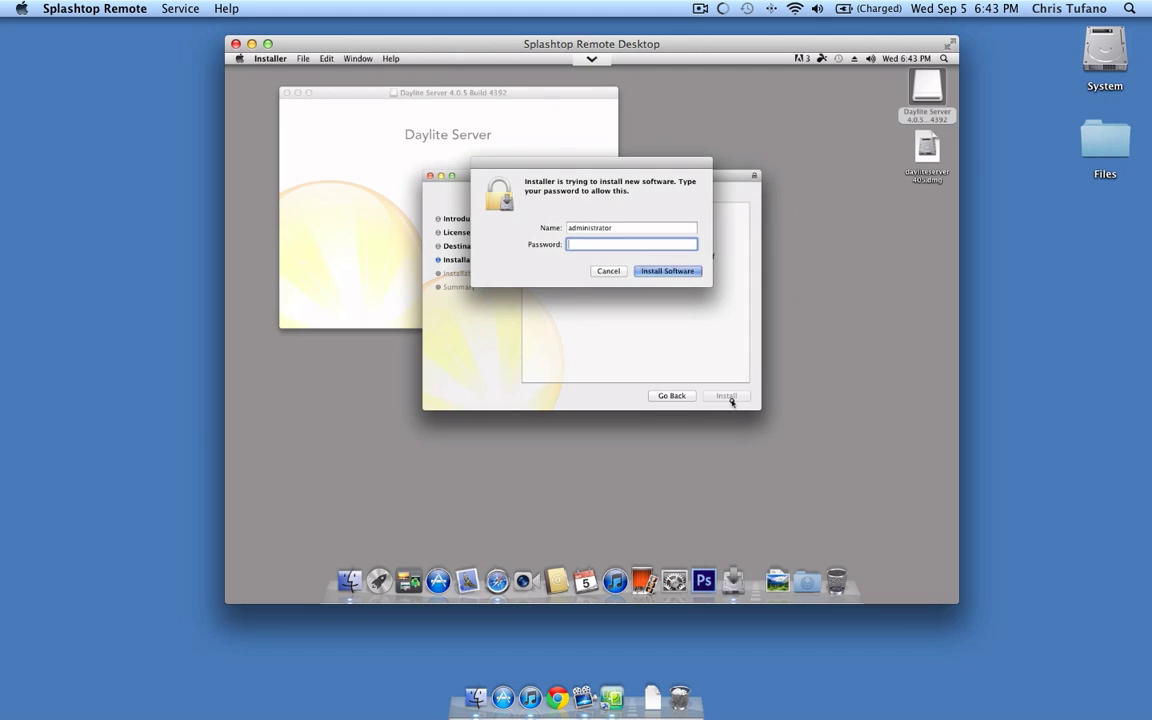
type("********")
key("Return")
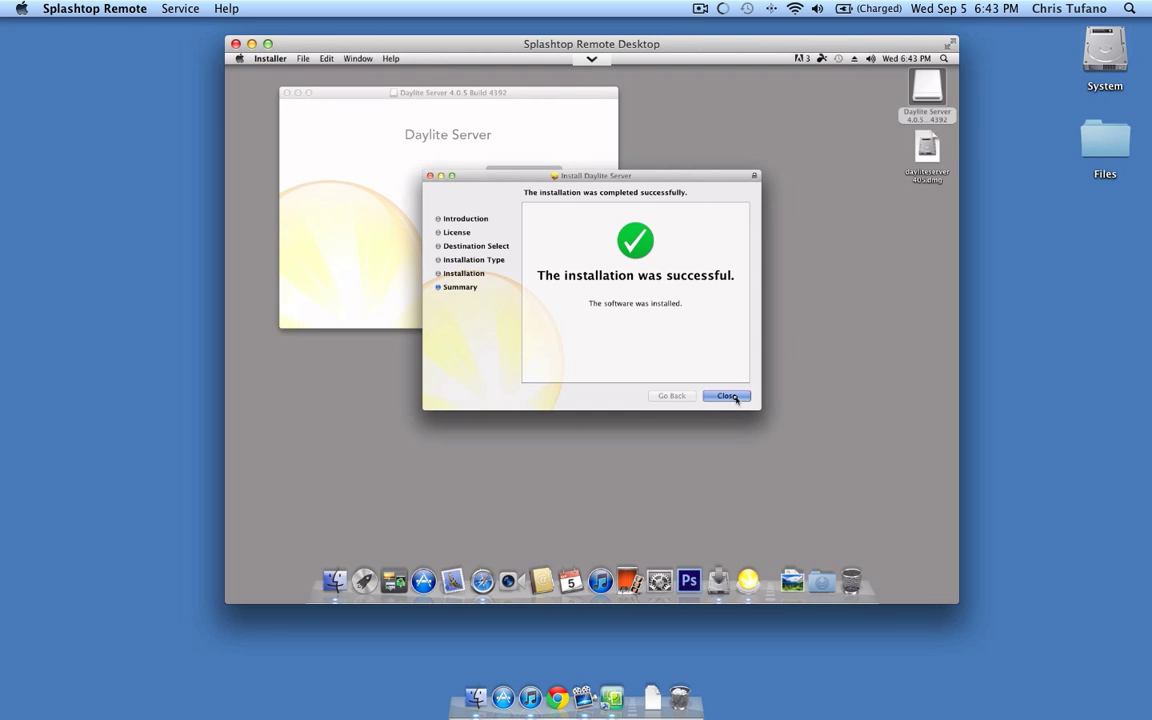
left_click(727, 396)
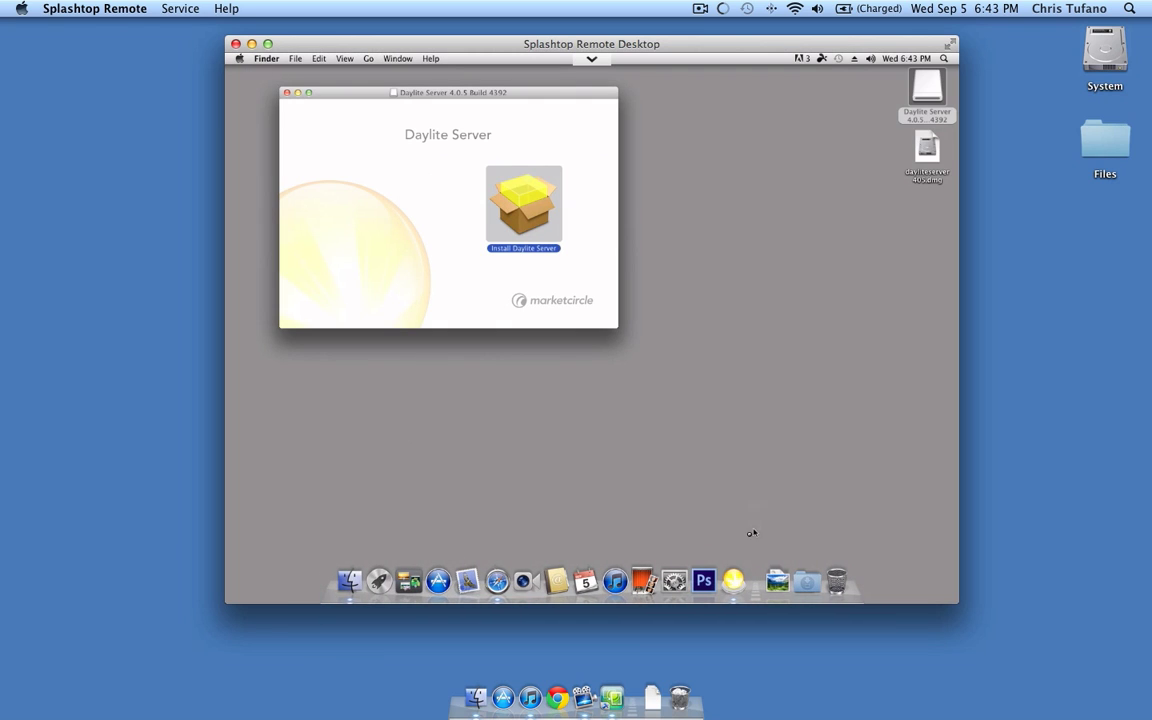
- Open Daylite Server Admin, unlock its settings with the administrator password, and switch the server on
left_click(733, 581)
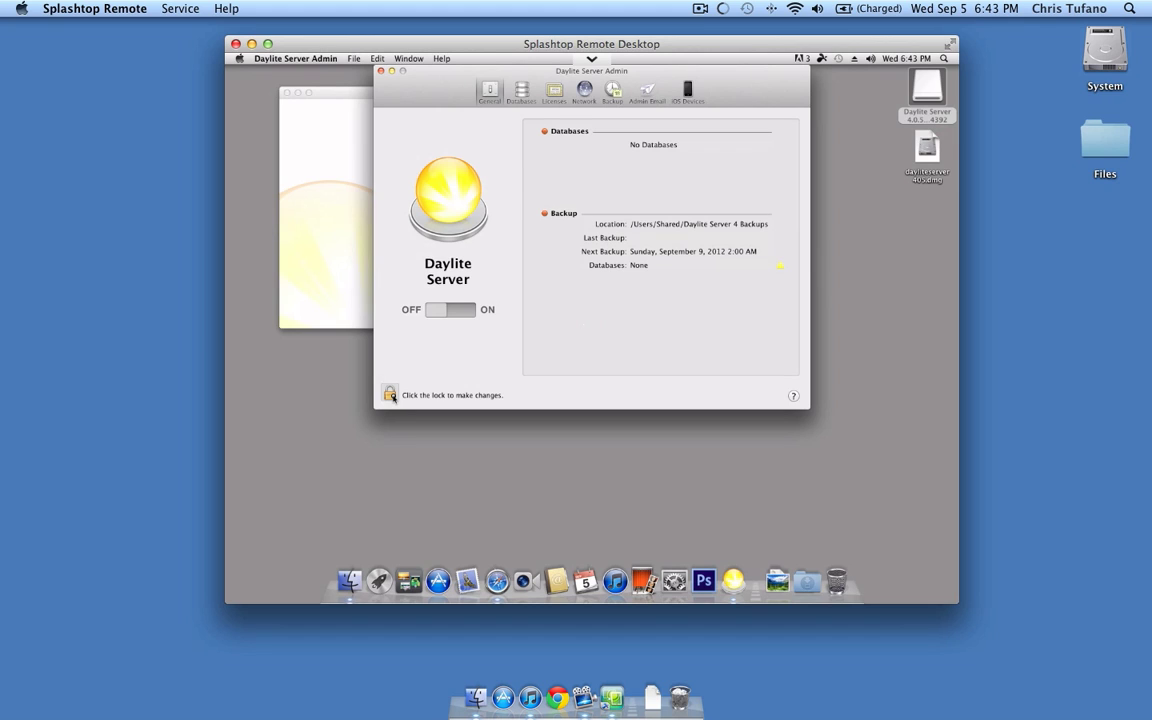
left_click(391, 396)
type("••")
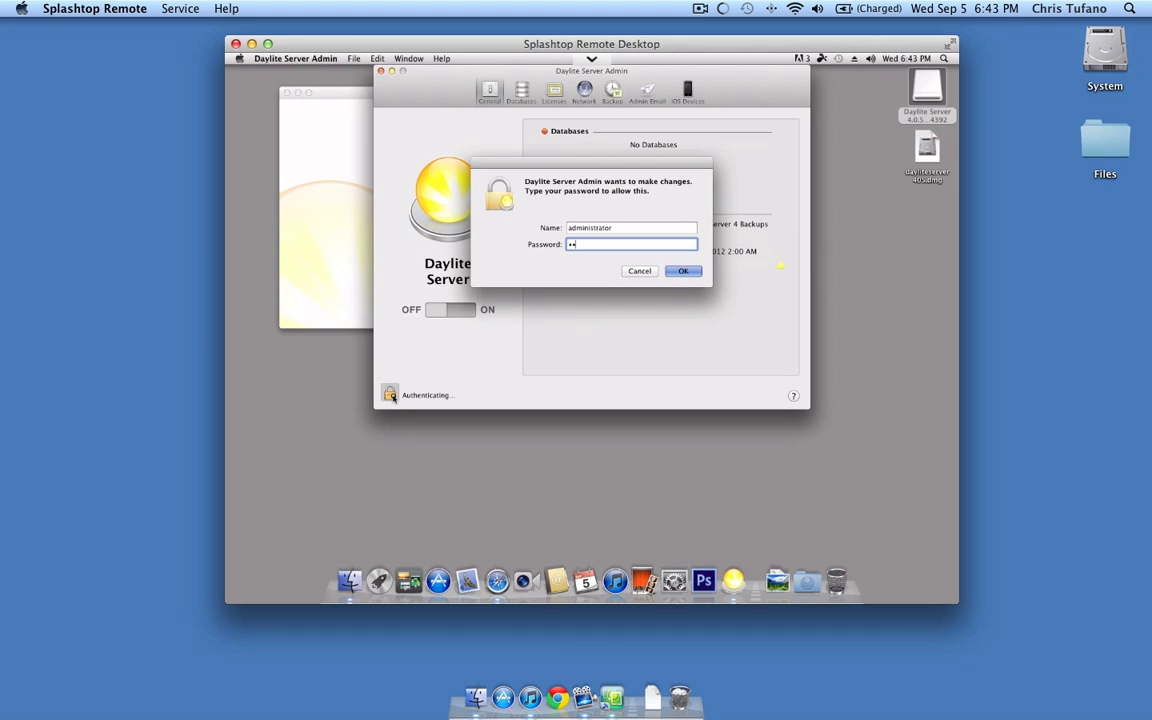
type("••••••")
key("Return")
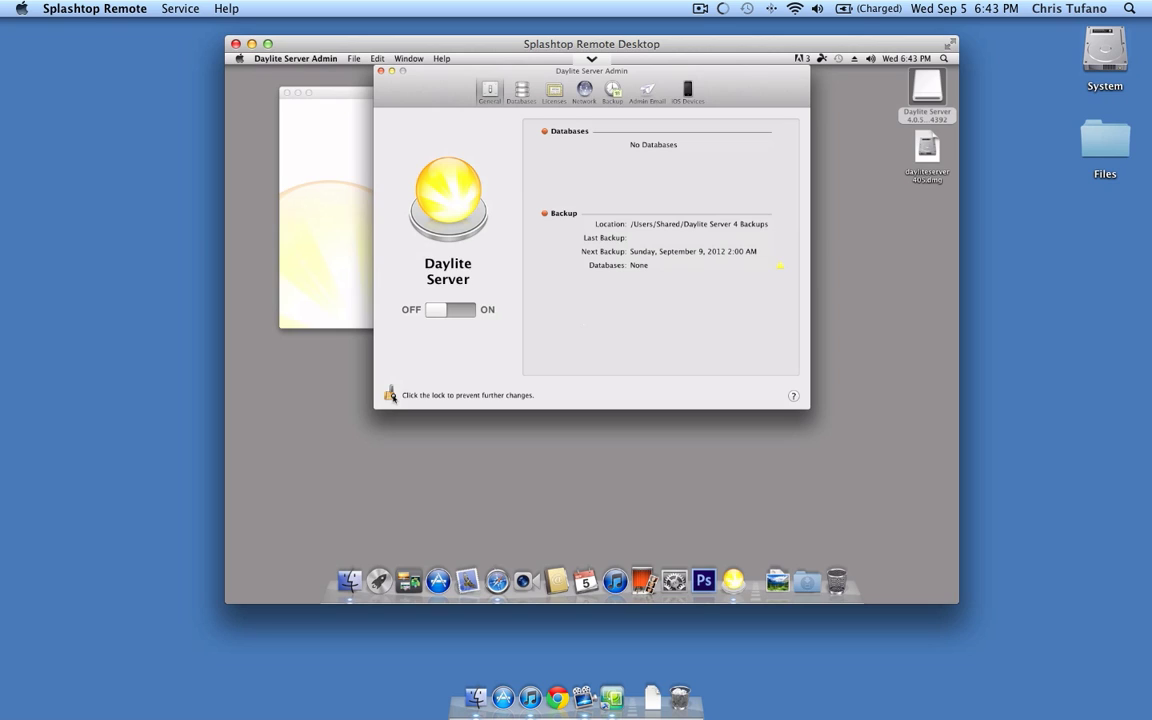
left_click(391, 396)
left_click(463, 311)
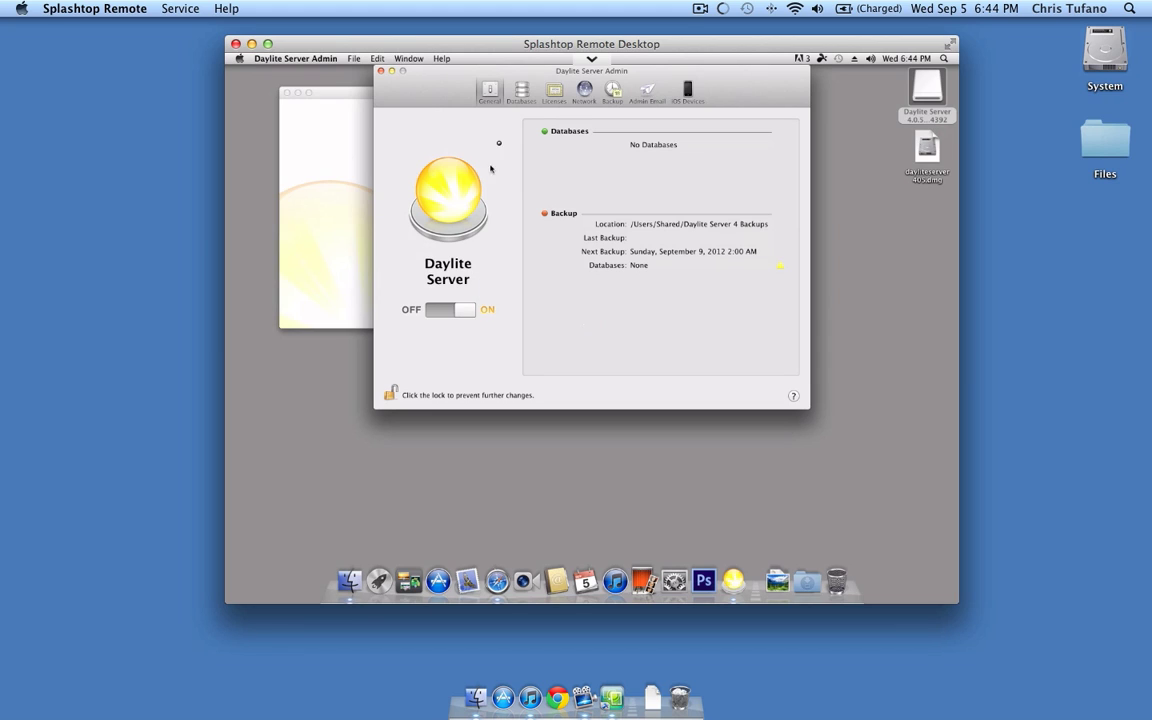
- Start a new database with the company name MacStadium and the database name daylightdb
left_click(521, 91)
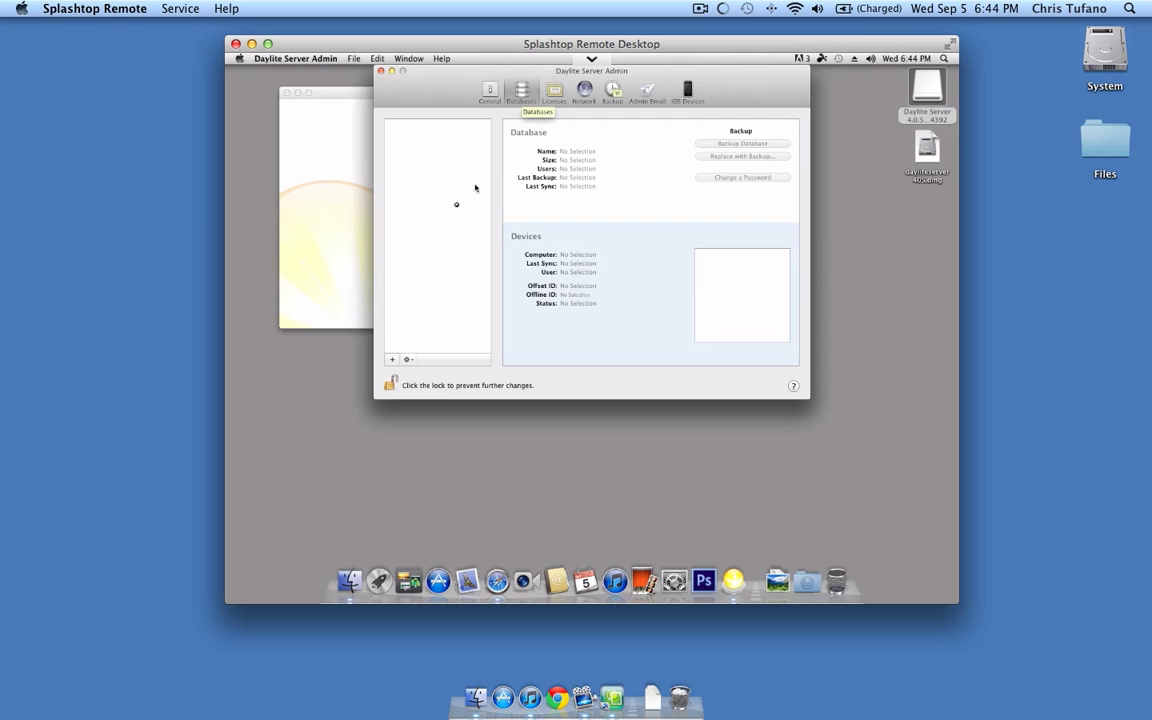
left_click(391, 359)
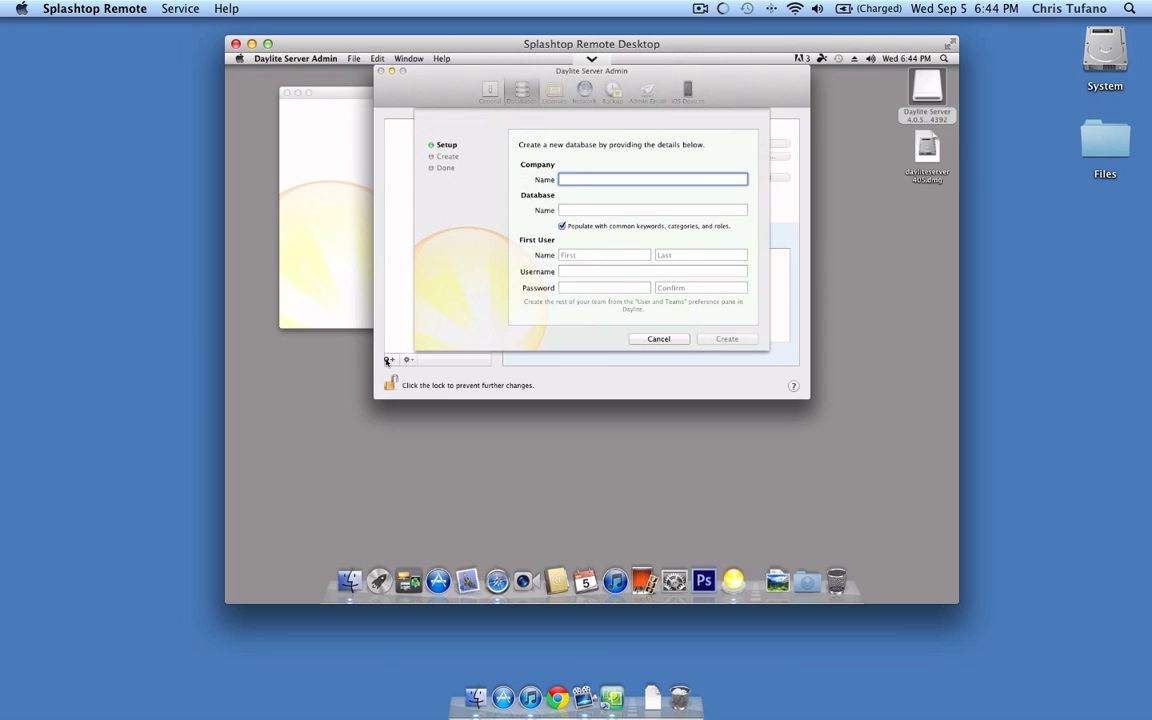
type("MacStadium")
key("Tab")
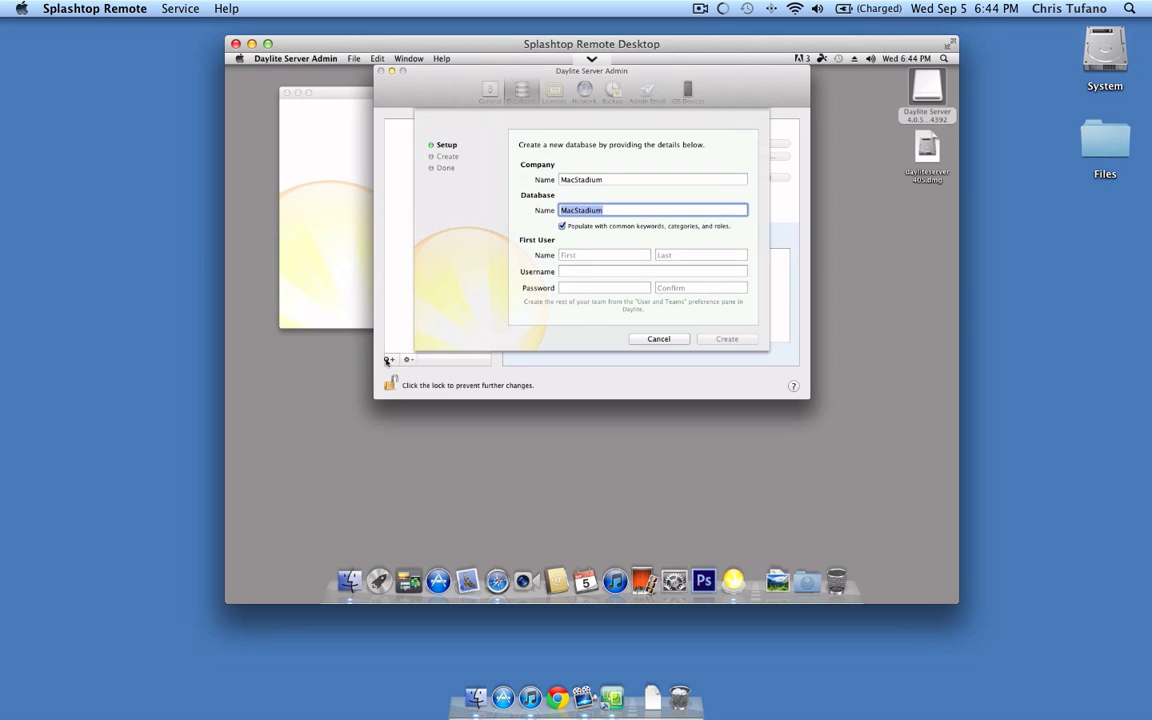
type("daylightdb")
key("Tab")
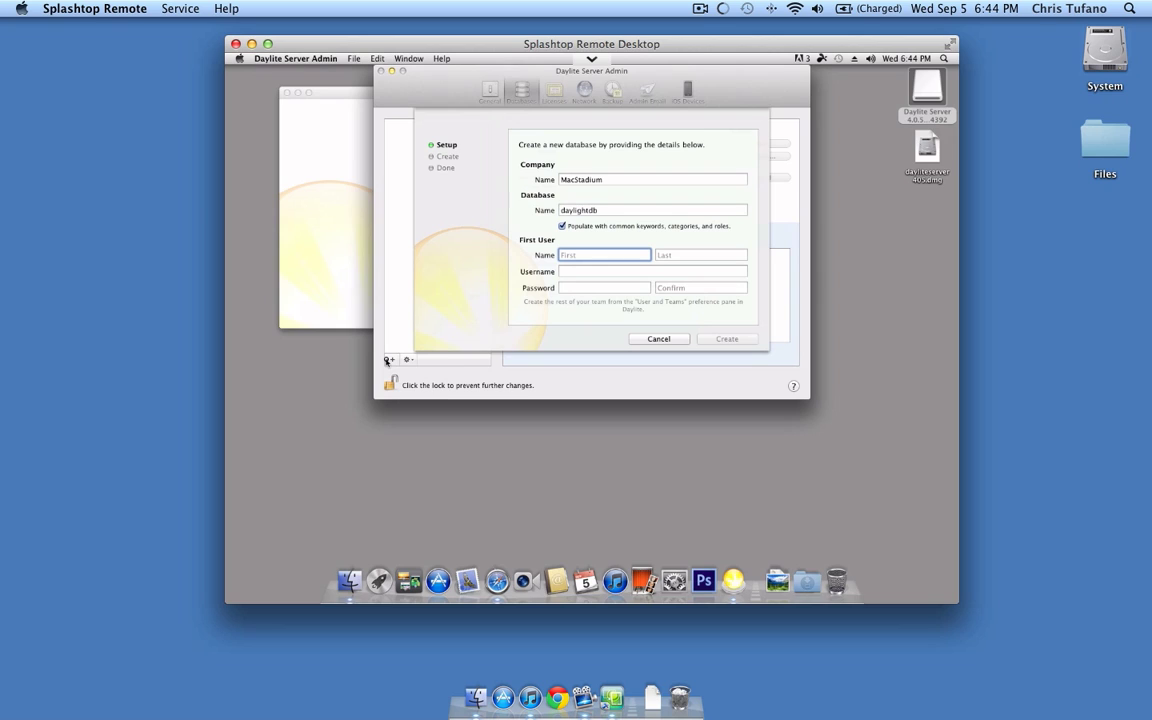
- Enter the first user's name and the account password with its confirmation, and finish creating the database with backup scheduling enabled
type("User")
key("Tab")
type("Name")
key("Tab")
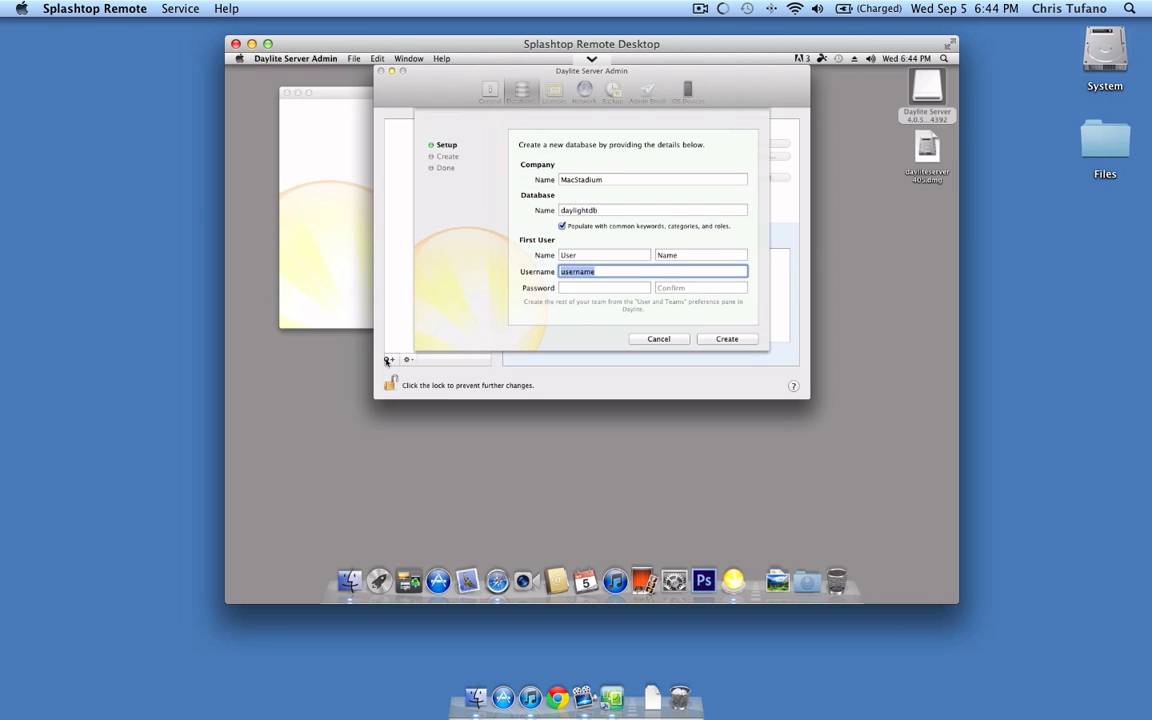
key("Tab")
type("p")
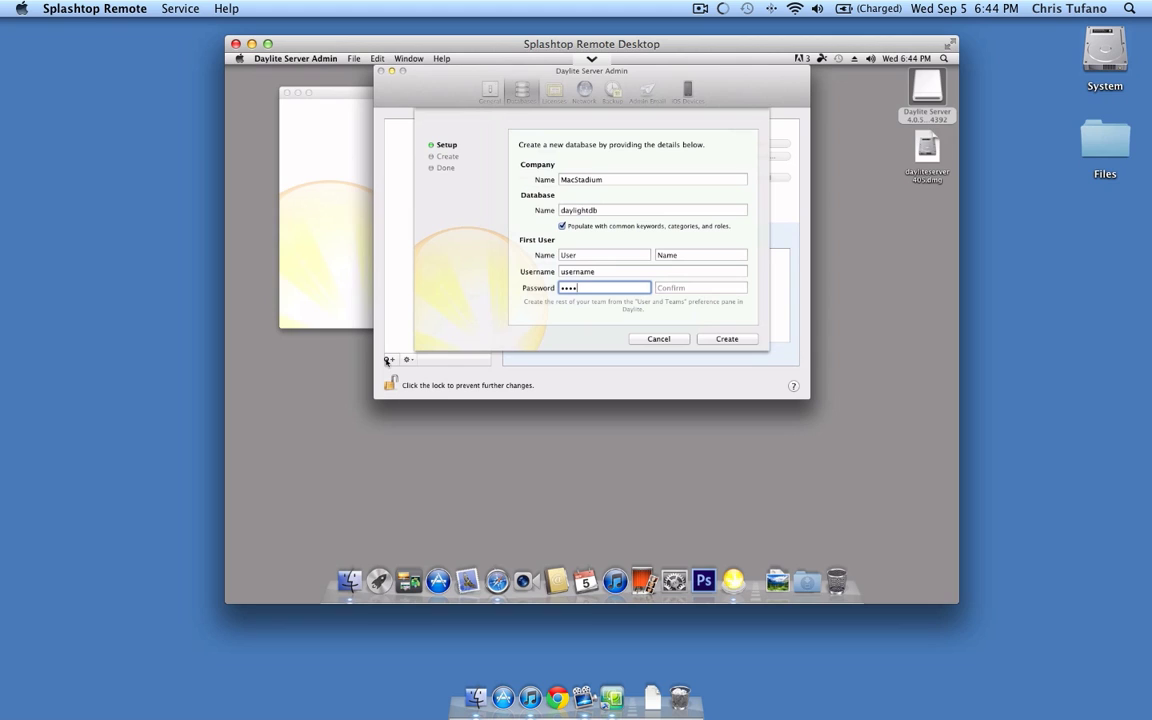
type("assword")
key("Tab")
type("pas")
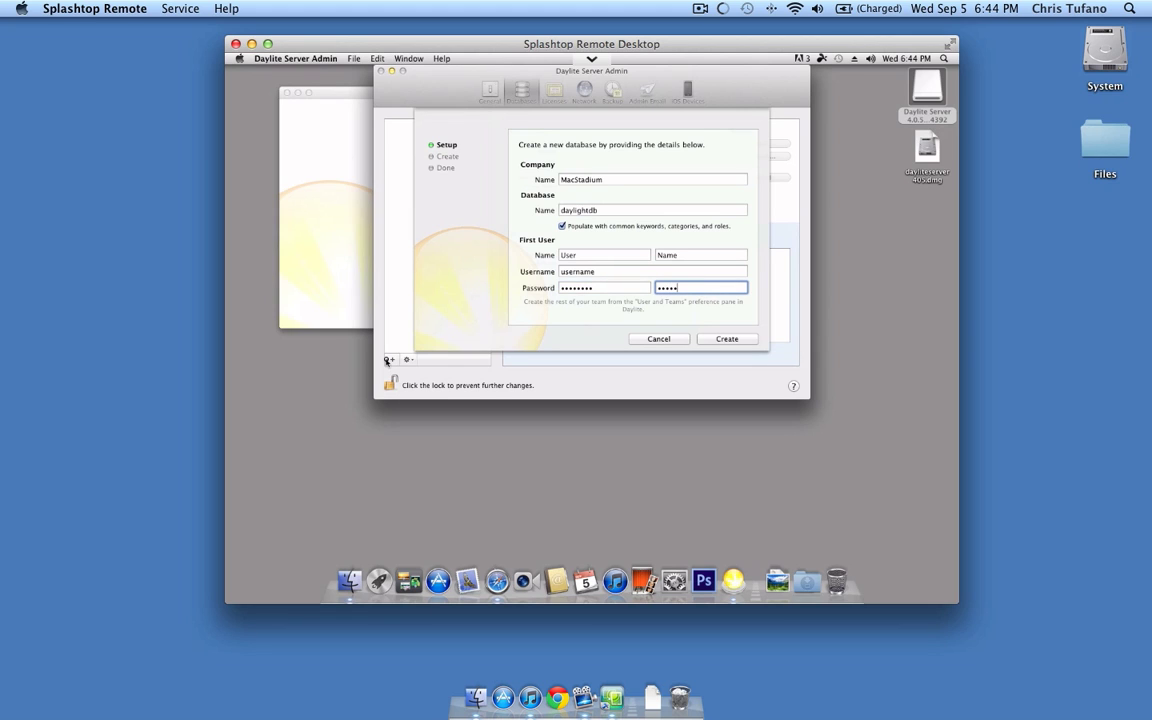
type("sword")
left_click(707, 342)
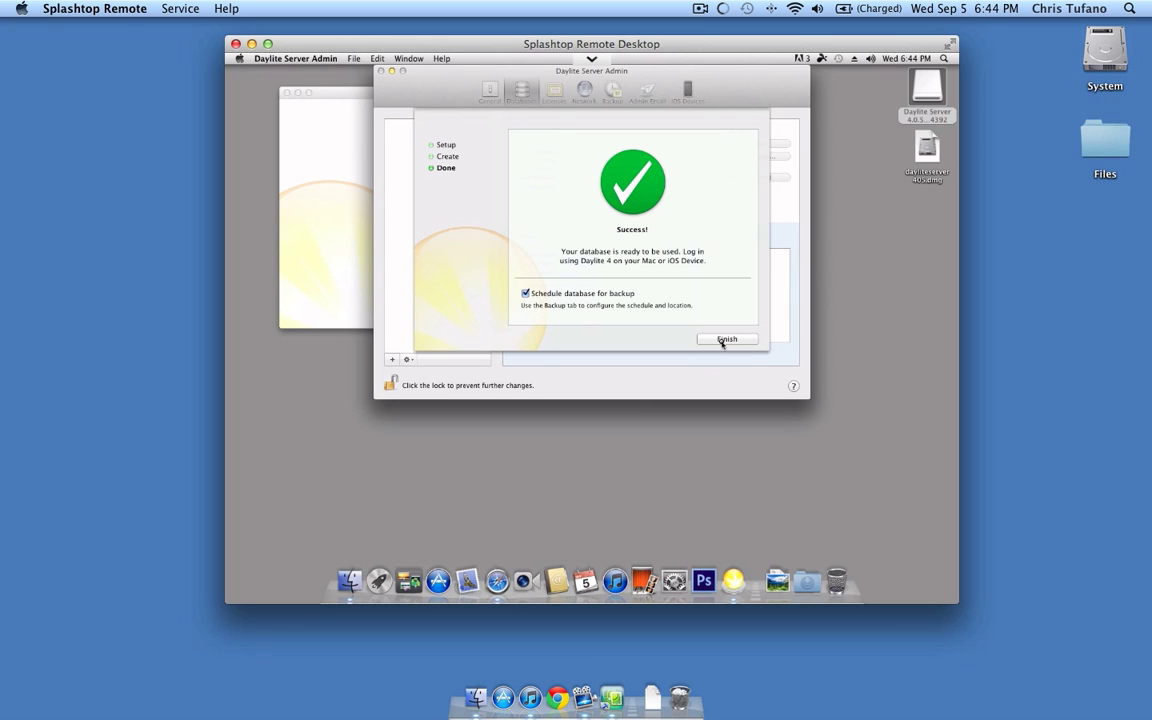
left_click(724, 340)
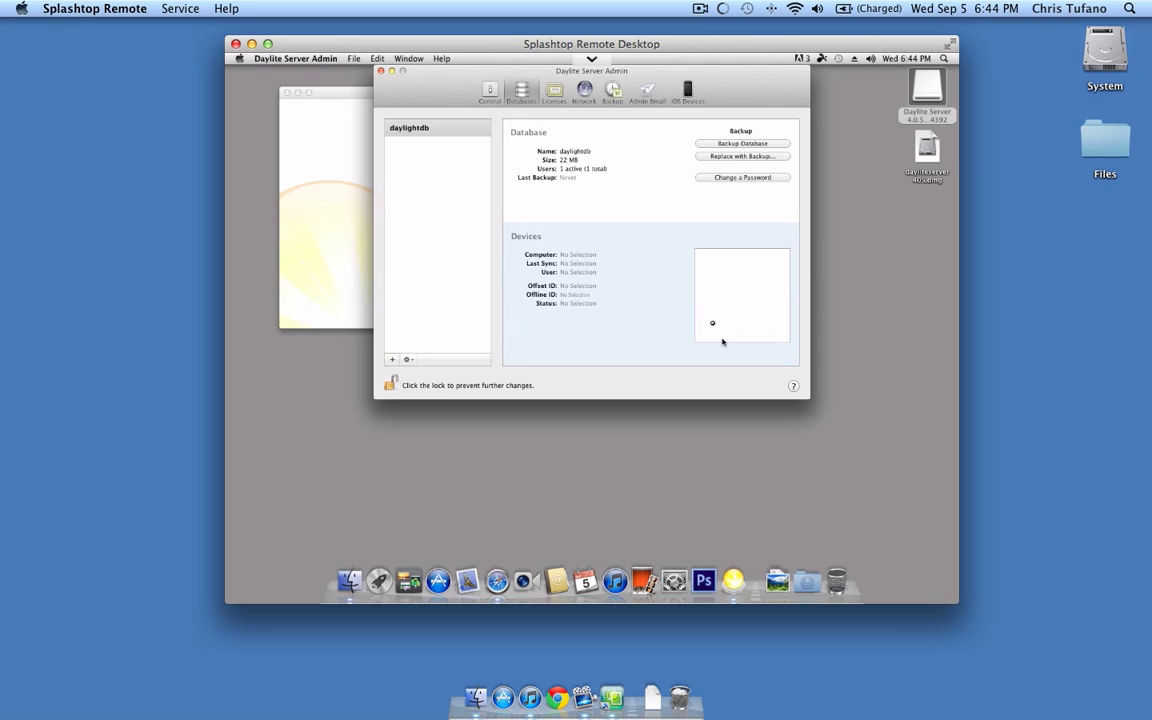
- View the license settings and the entry form for a serial number and license code, leaving the form without saving
left_click(555, 95)
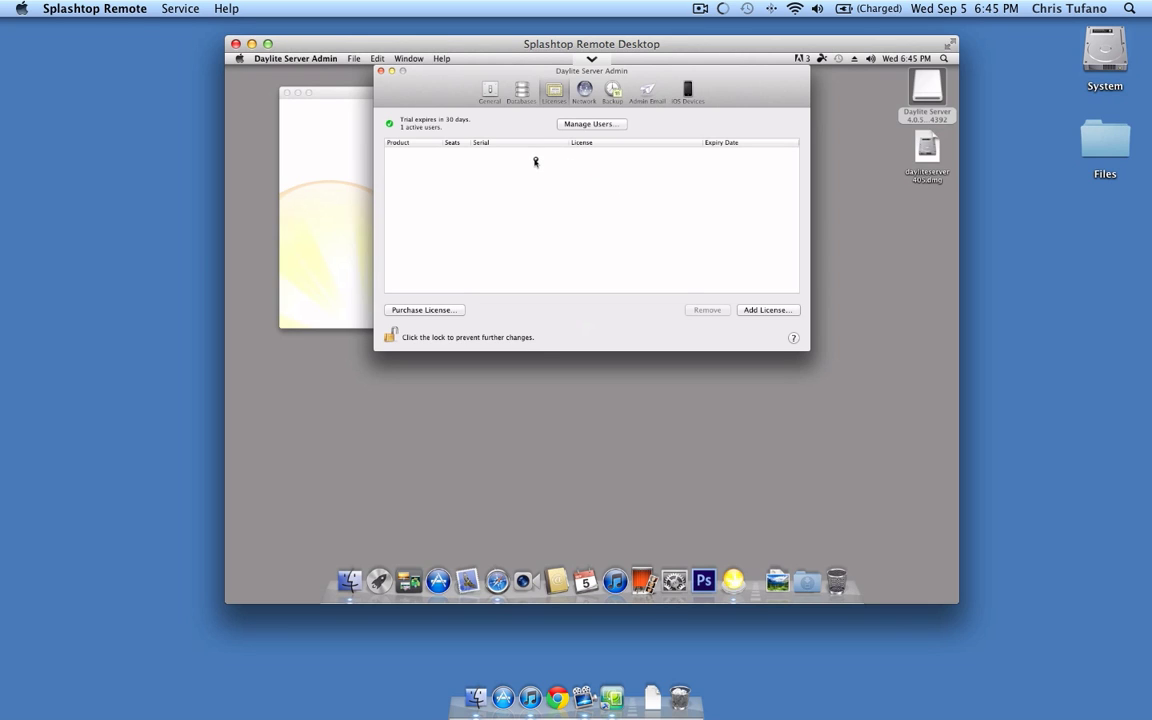
left_click(776, 311)
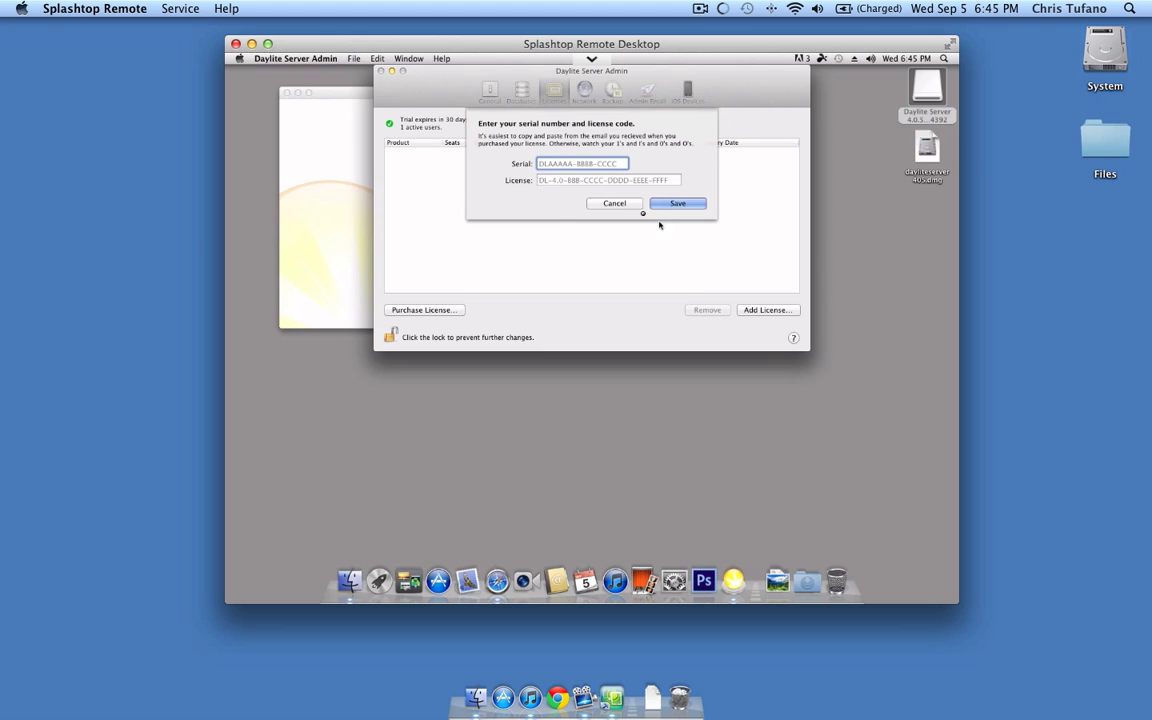
left_click(615, 203)
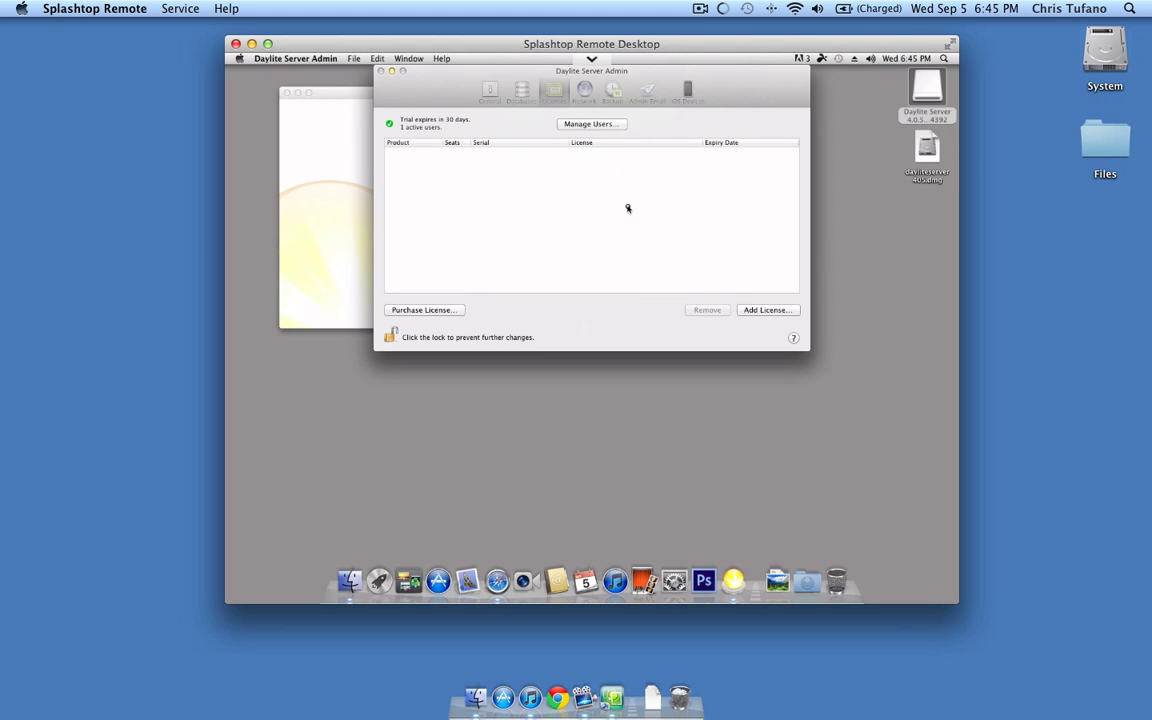
- Enable server access over the internet and set the public address to 208.52.185.5
left_click(585, 97)
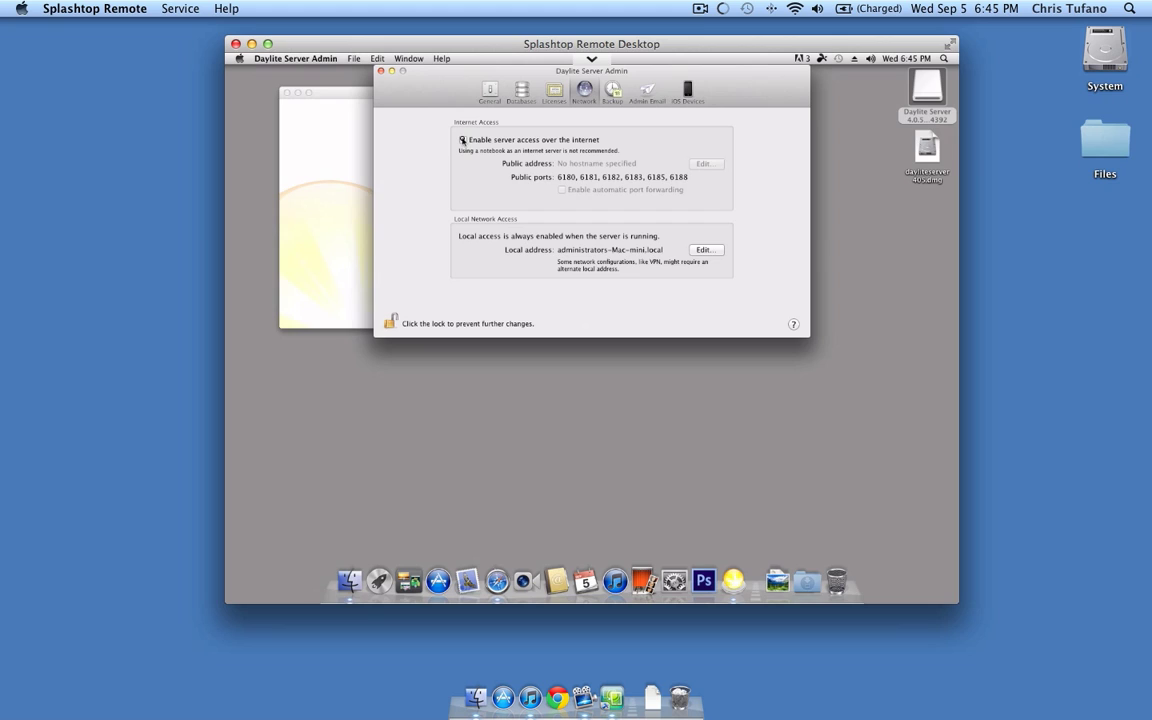
left_click(462, 140)
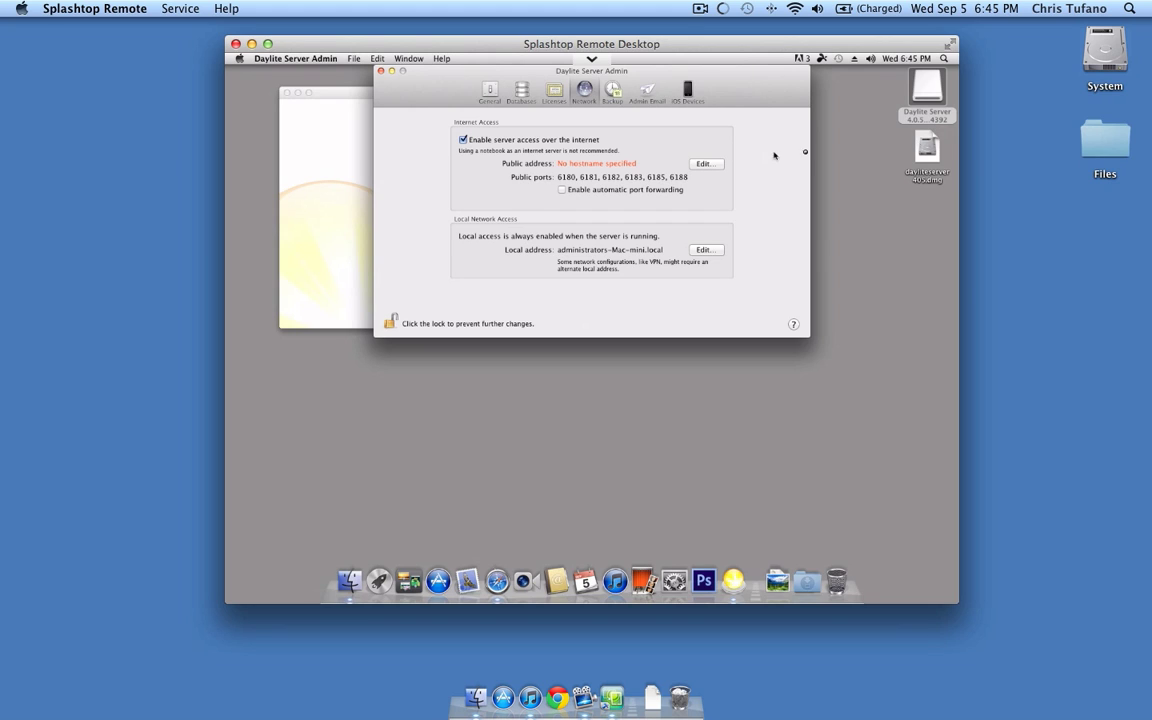
left_click(715, 164)
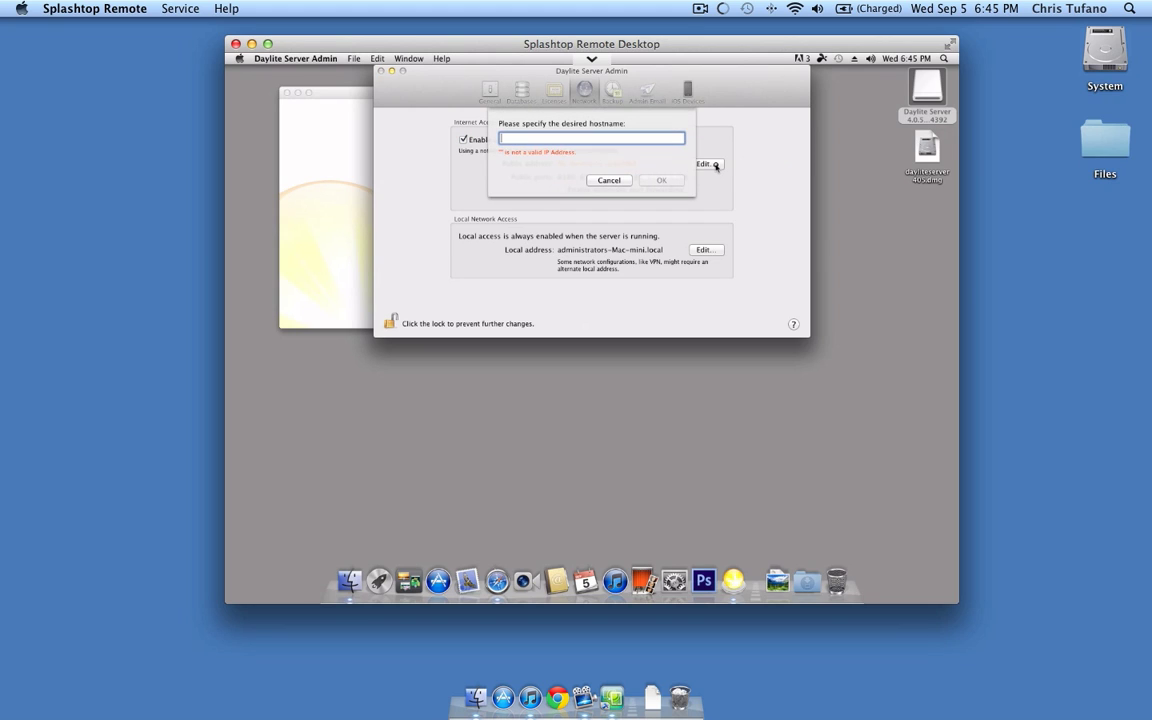
type("208")
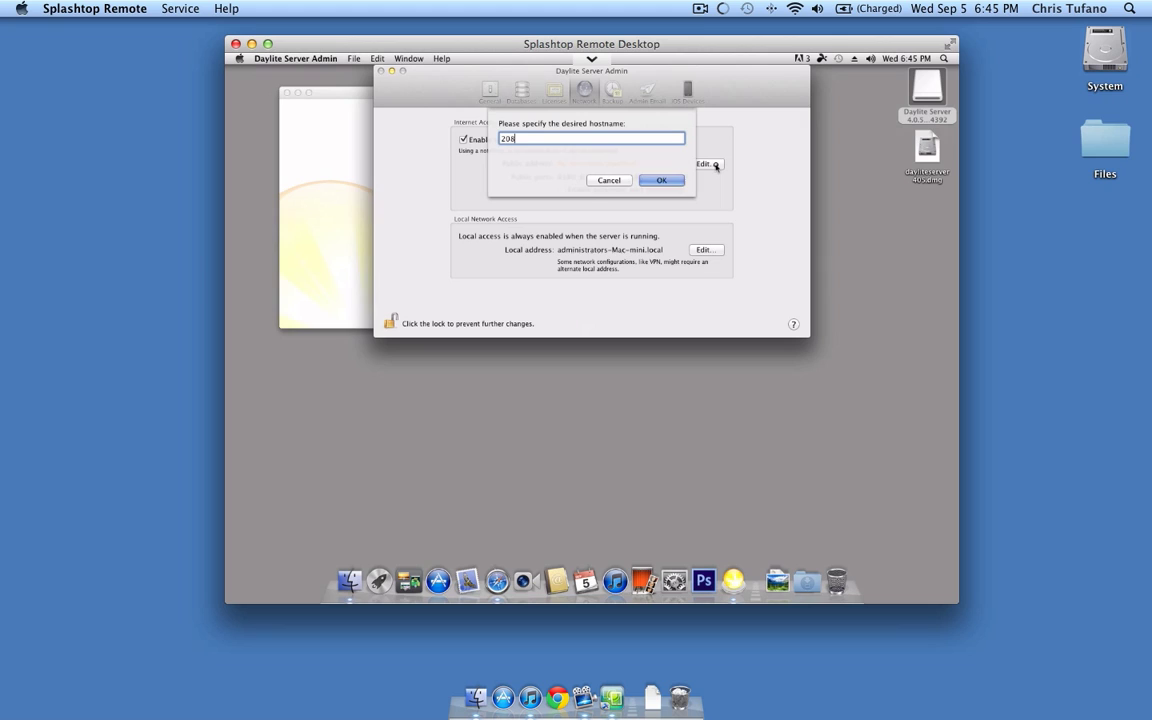
type(".52.185.5")
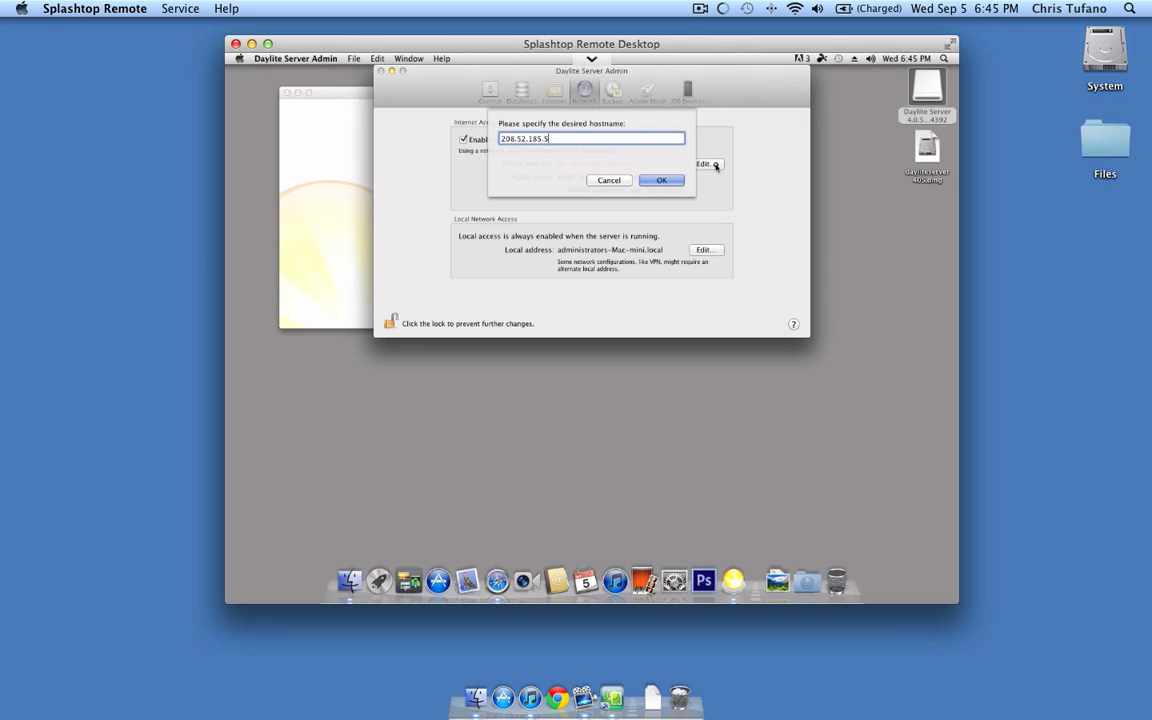
key("Return")
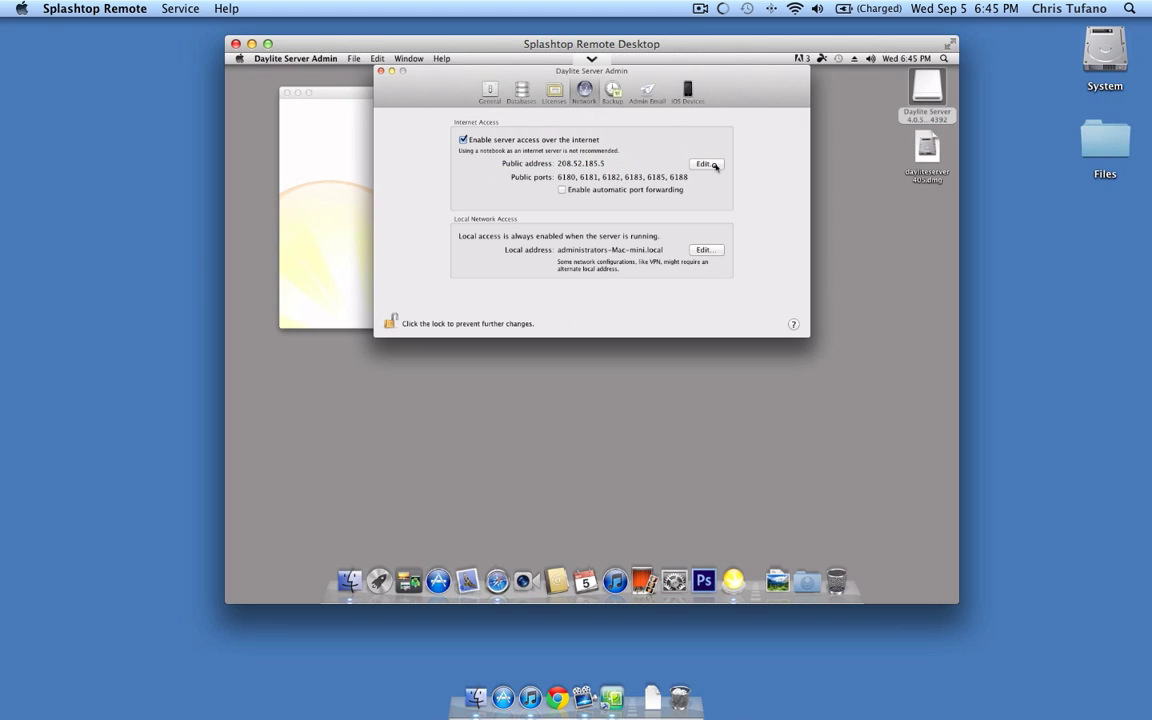
- Review the backup directory and schedule options, the admin email notification settings, and the iOS device settings
mouse_move(594, 177)
left_click(613, 92)
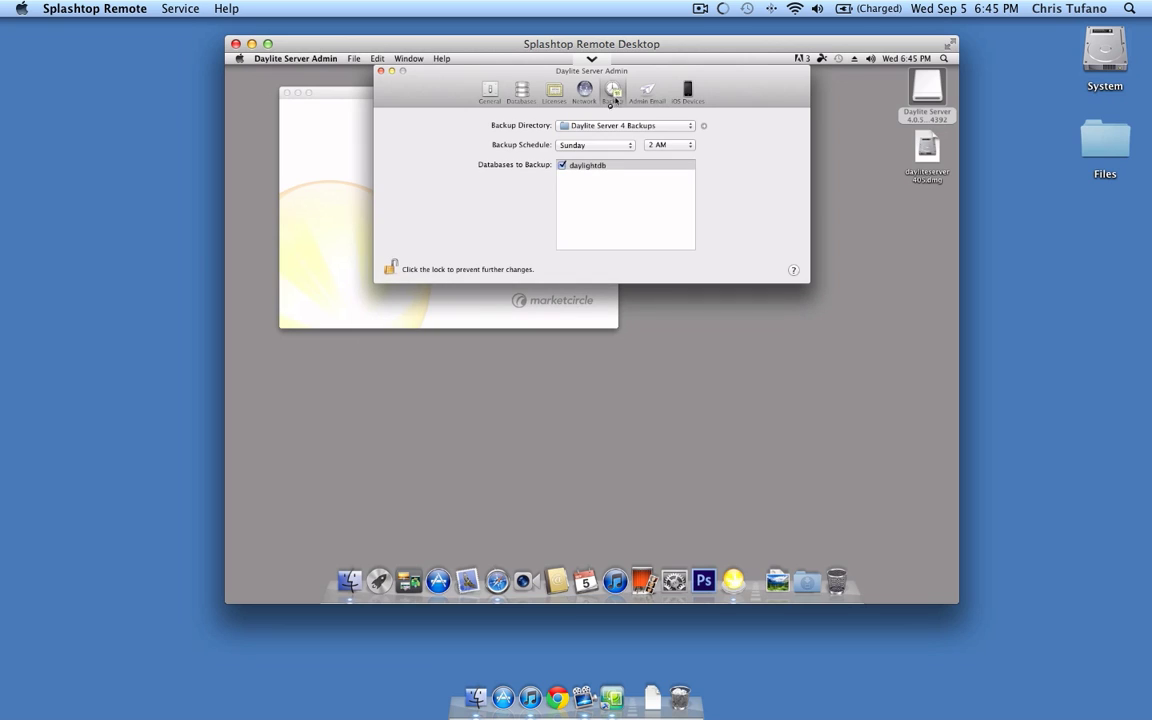
left_click(581, 125)
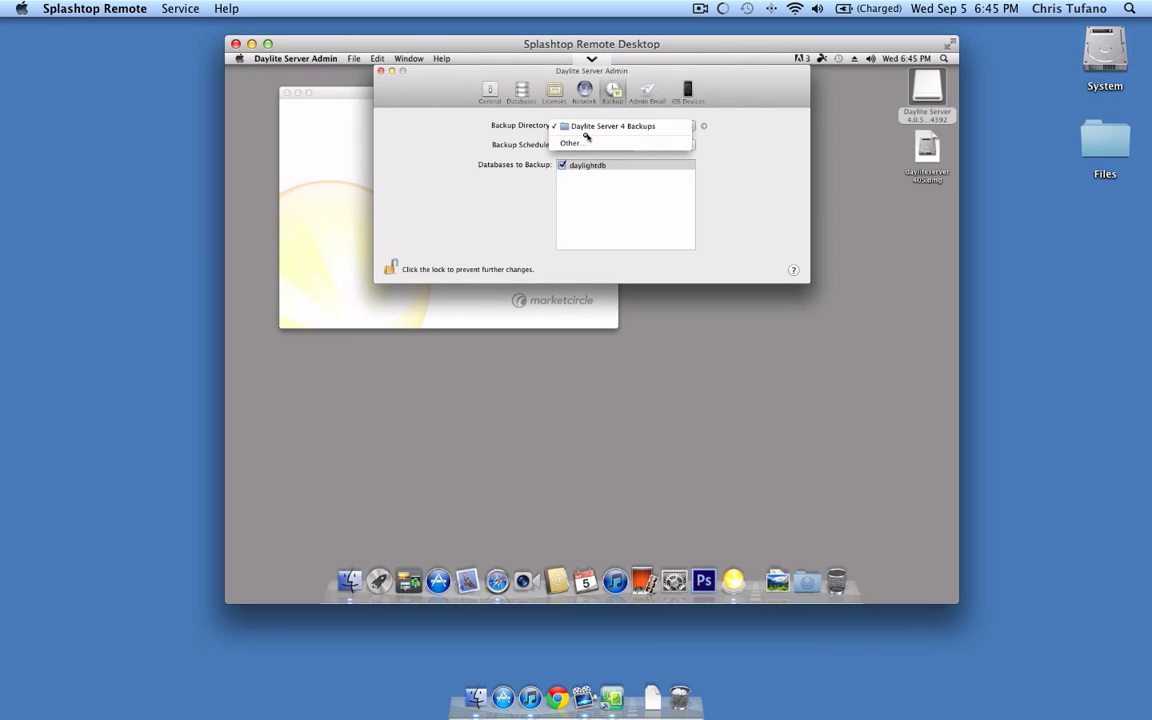
left_click(514, 146)
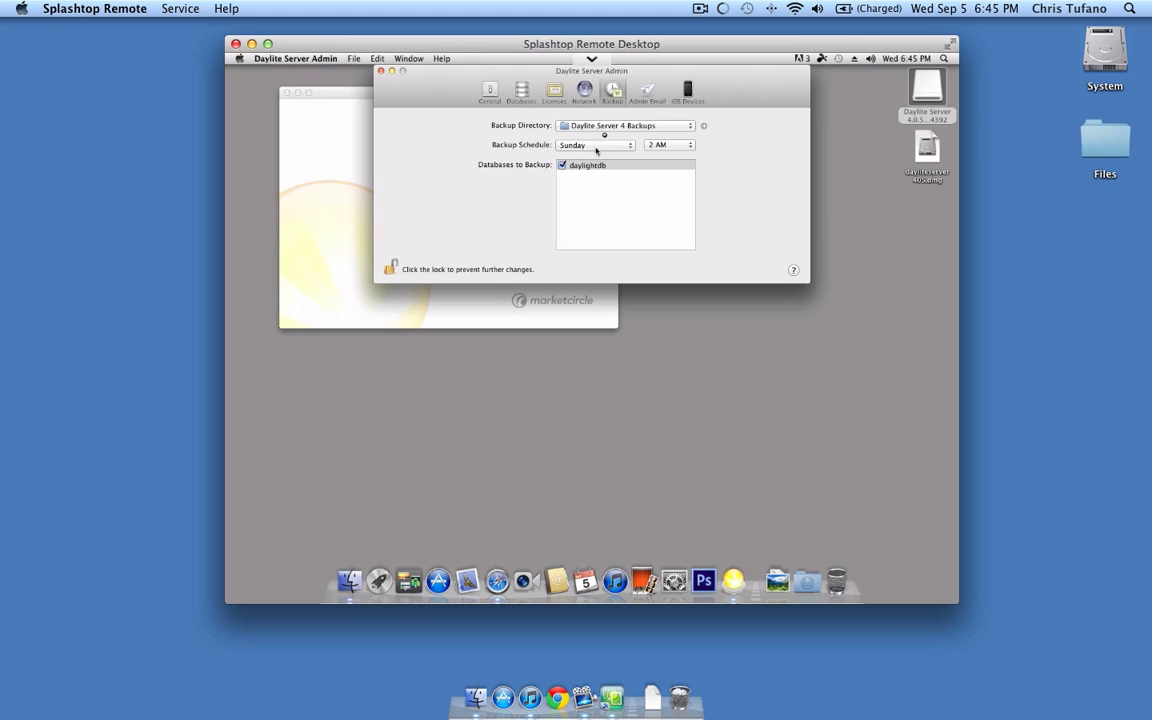
left_click(646, 94)
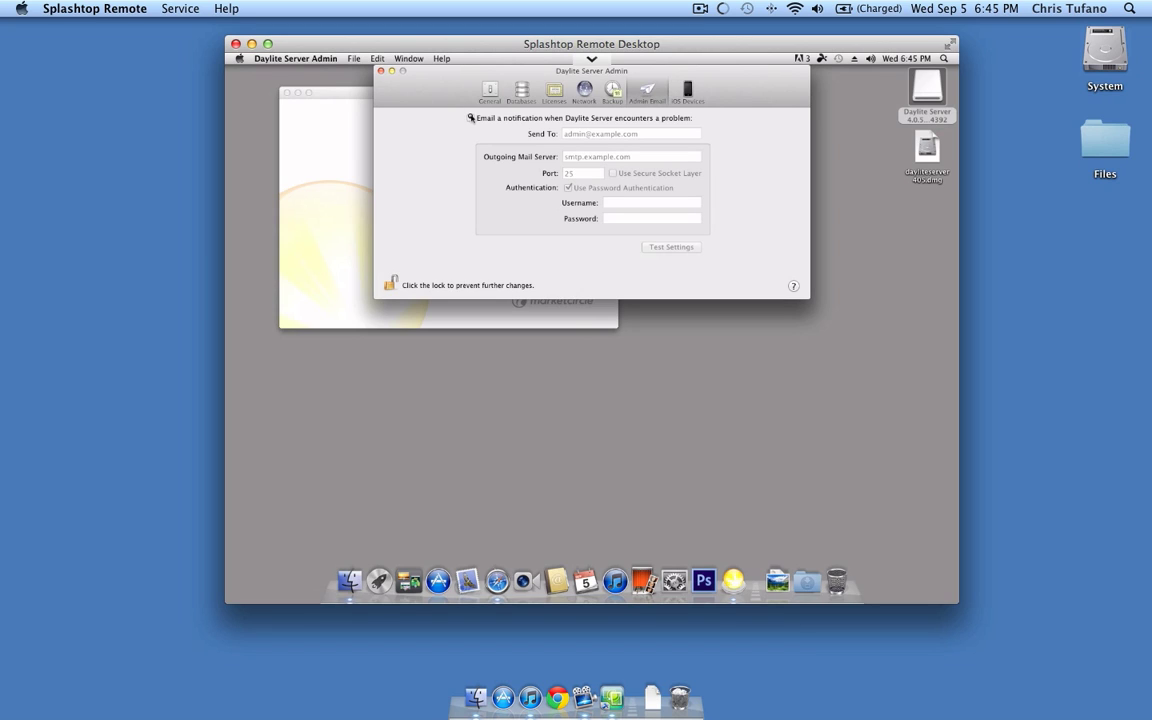
left_click(686, 97)
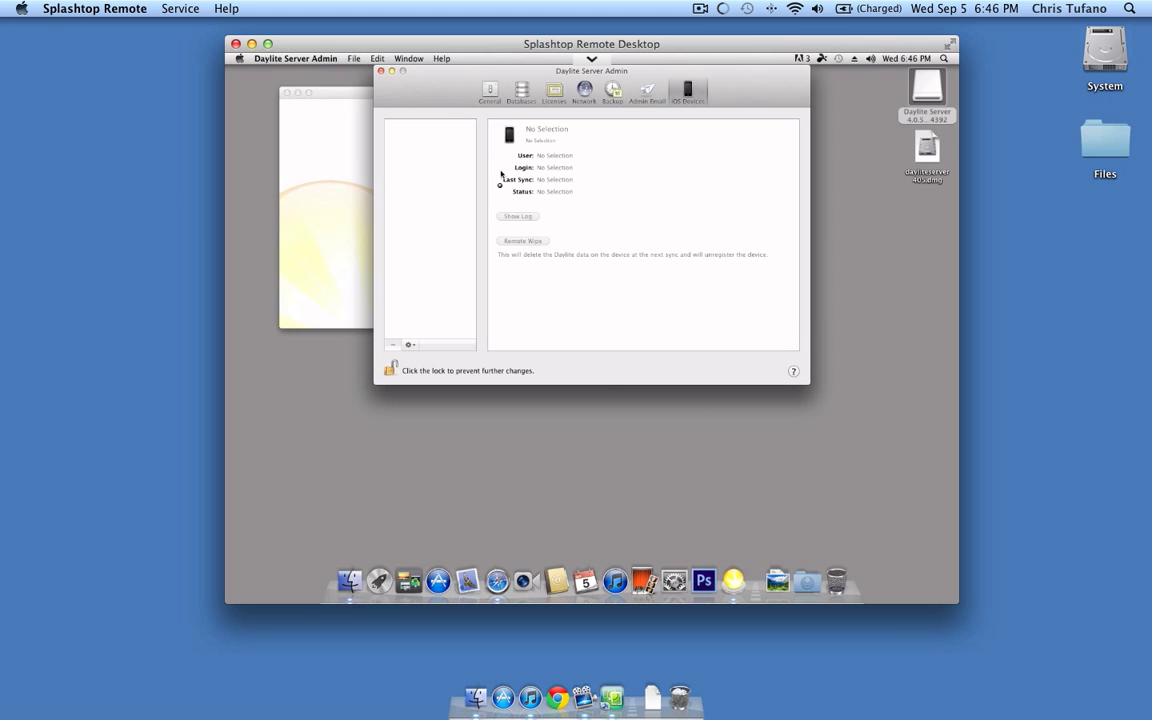
- Return to the general server overview and lock the settings against further changes
left_click(491, 97)
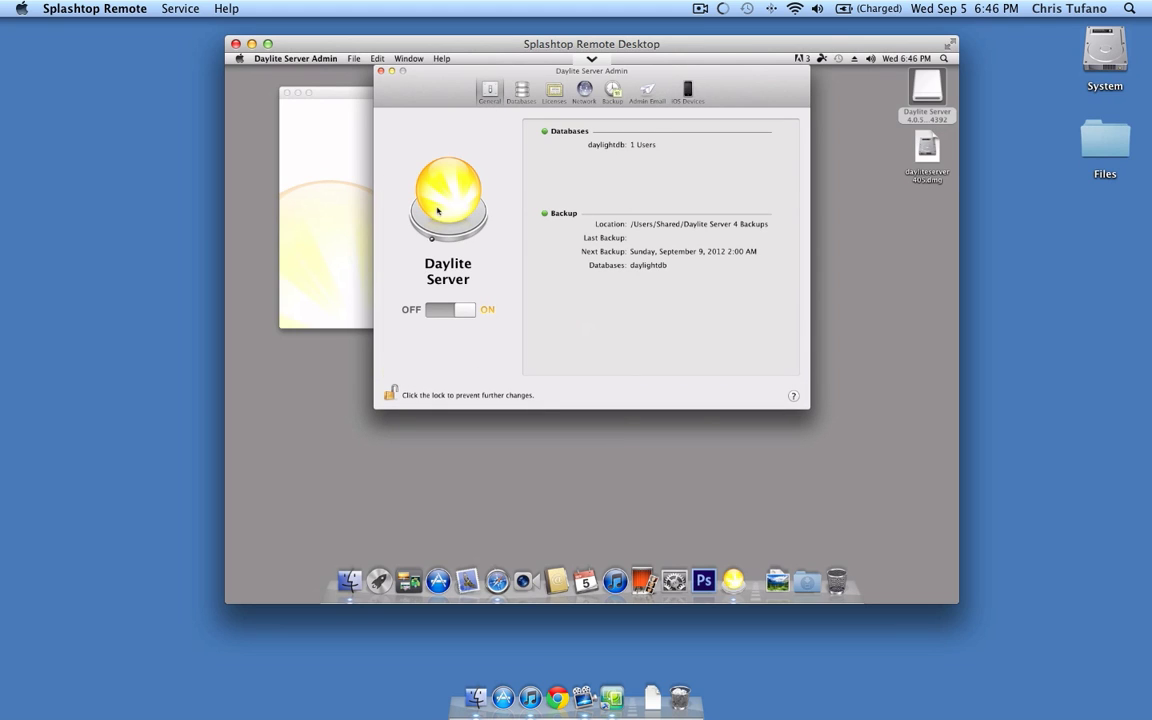
left_click(389, 394)
left_click(389, 395)
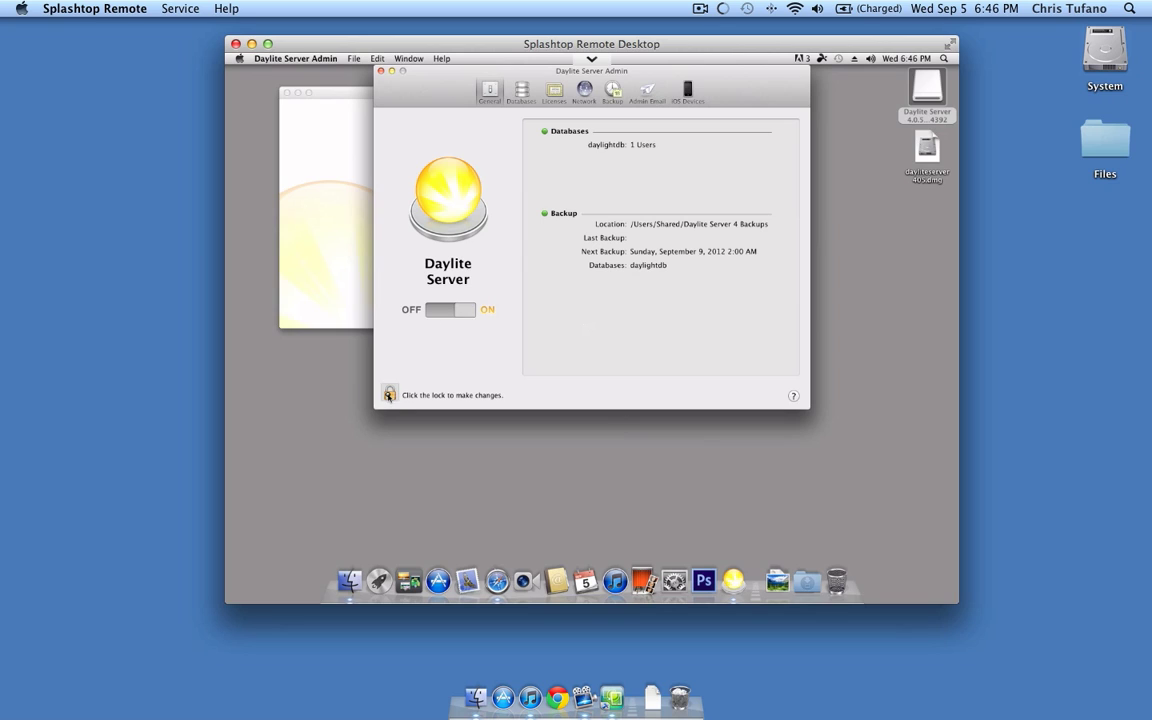